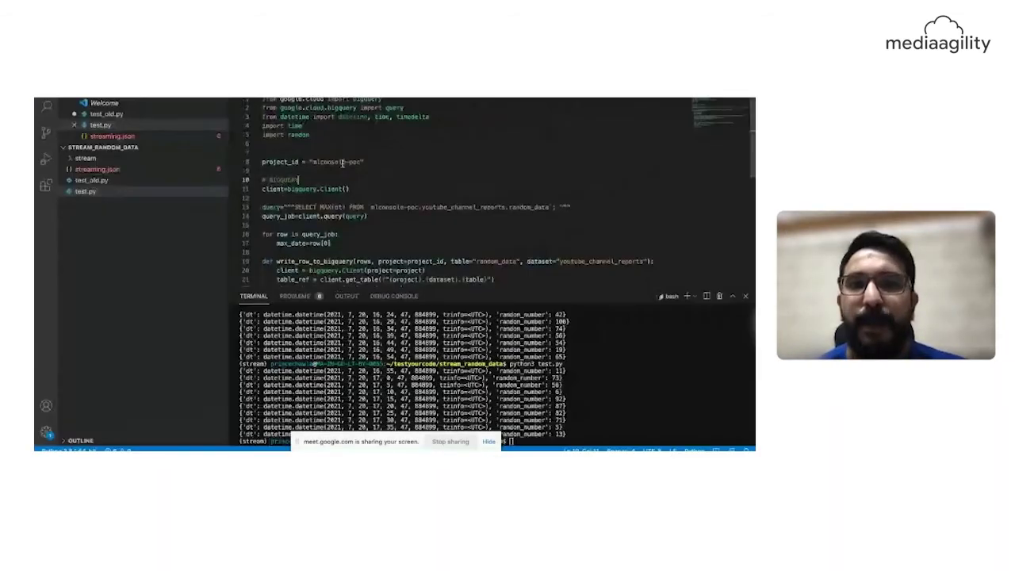
Scroll through test.py, then open the random_data table schema in the BigQuery console.
{"action": "scroll", "coordinate": [342, 164], "scroll_direction": "down", "scroll_amount": 4}
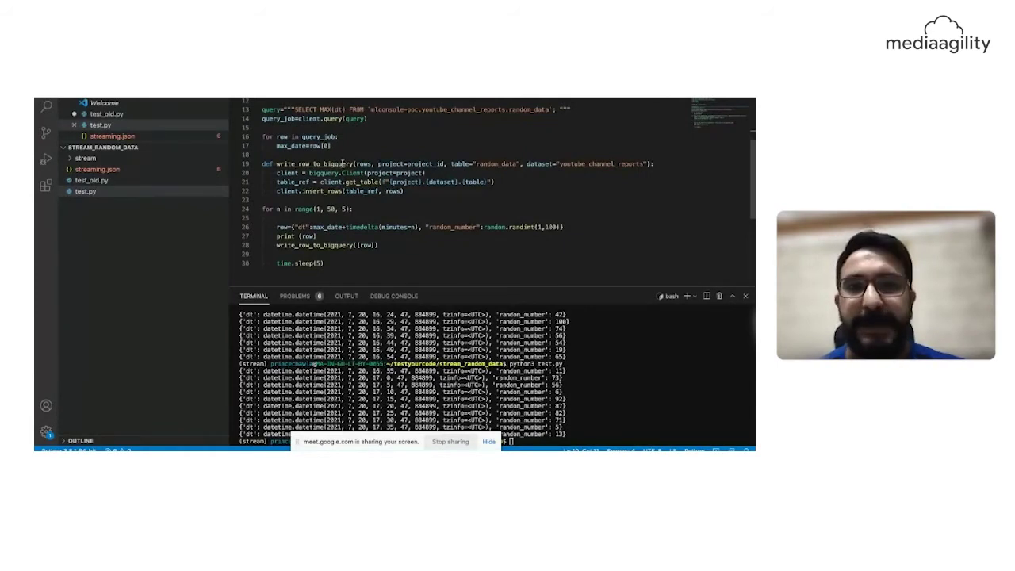
{"action": "scroll", "coordinate": [343, 164], "scroll_direction": "up", "scroll_amount": 2}
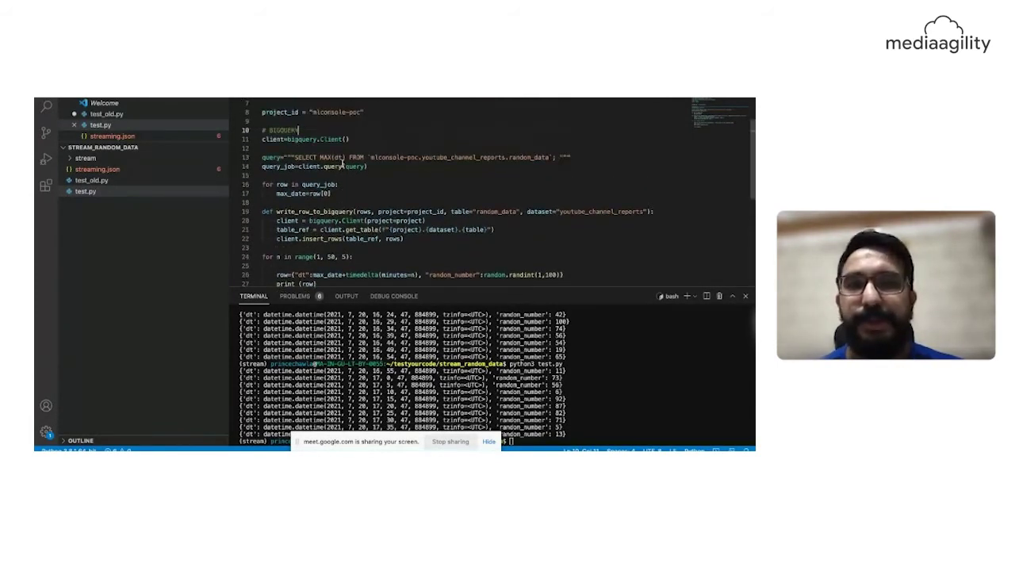
{"action": "key", "text": "super+Tab"}
{"action": "left_click", "coordinate": [324, 171], "text": "super"}
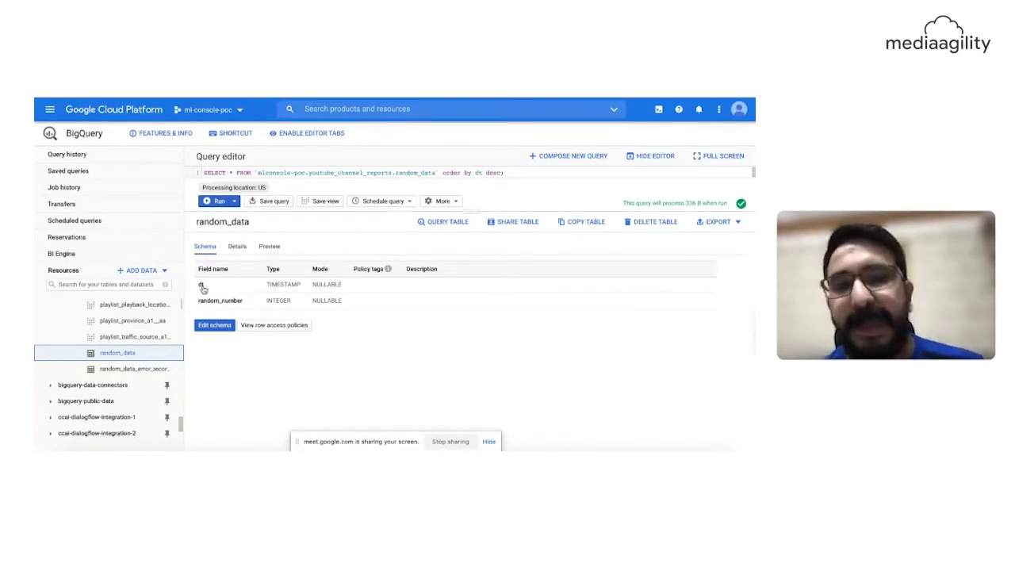
Preview random_data's dt and random_number rows and enlarge the query editor area.
{"action": "left_click", "coordinate": [265, 249]}
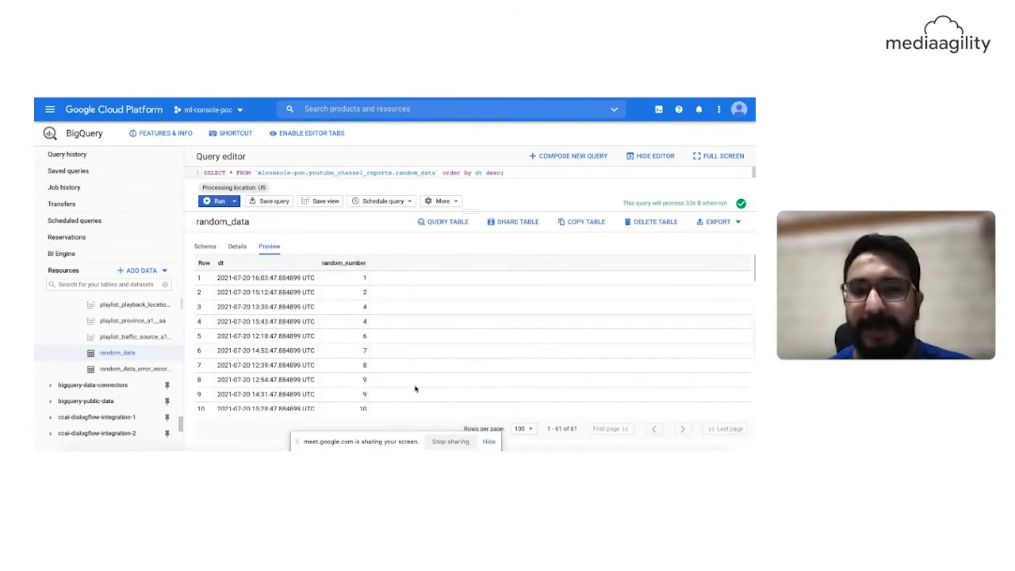
{"action": "left_click", "coordinate": [489, 441]}
{"action": "scroll", "coordinate": [318, 326], "scroll_direction": "down", "scroll_amount": 8}
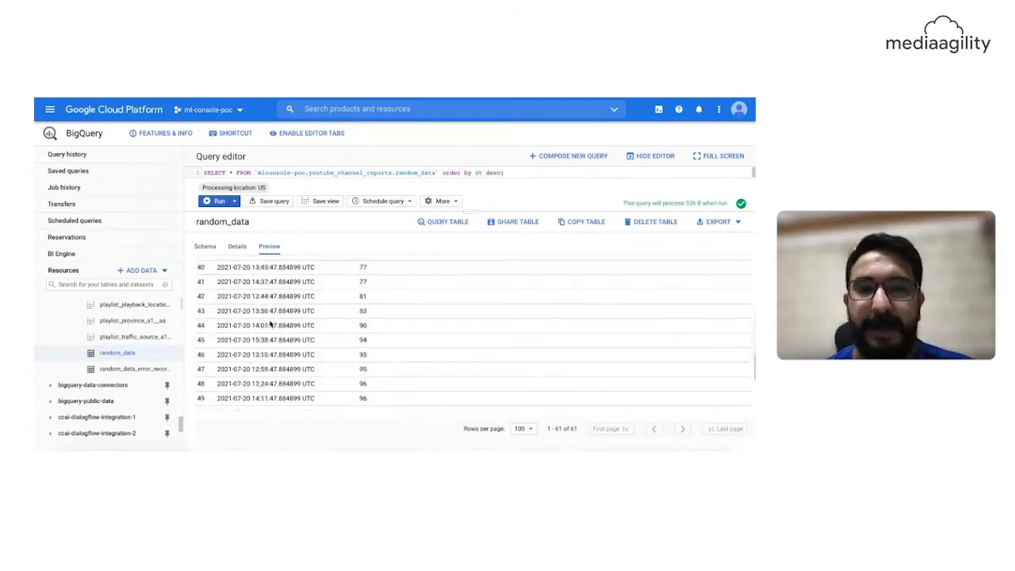
{"action": "scroll", "coordinate": [271, 325], "scroll_direction": "up", "scroll_amount": 8}
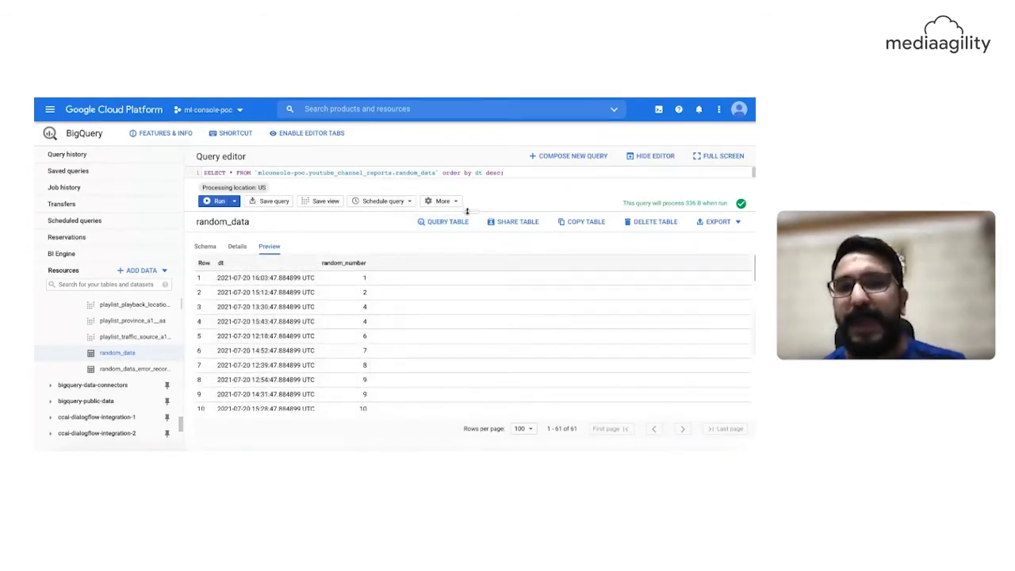
{"action": "left_click_drag", "start_coordinate": [467, 212], "coordinate": [462, 282]}
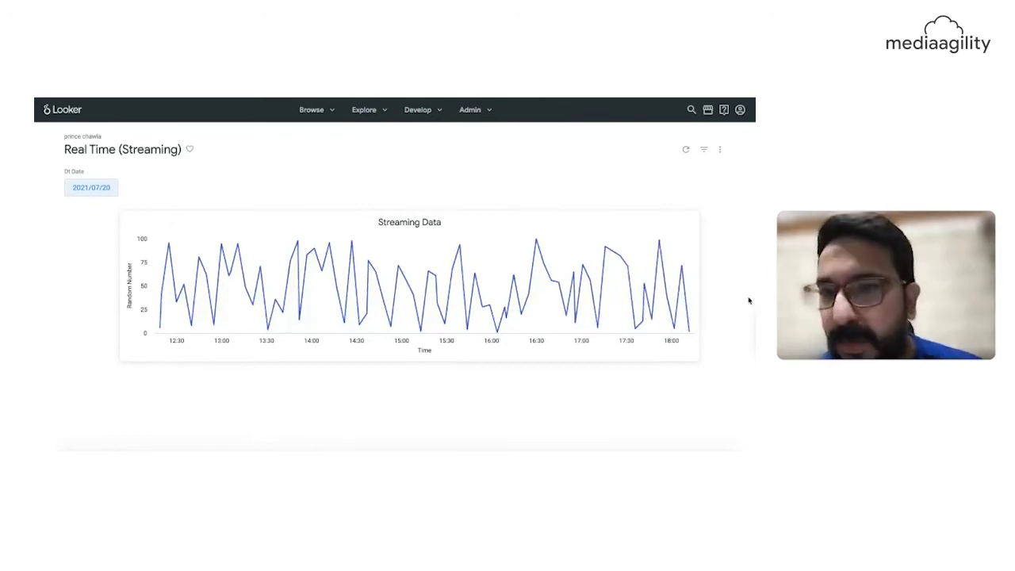
Reload the Real Time (Streaming) dashboard three times to pull in the newest streamed rows.
{"action": "left_click", "coordinate": [687, 150]}
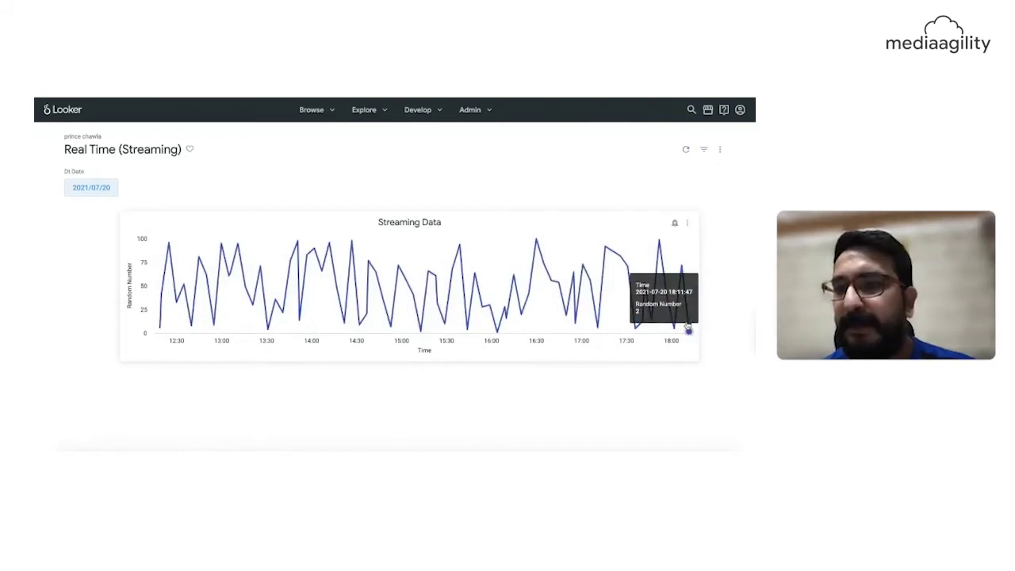
{"action": "left_click", "coordinate": [686, 151]}
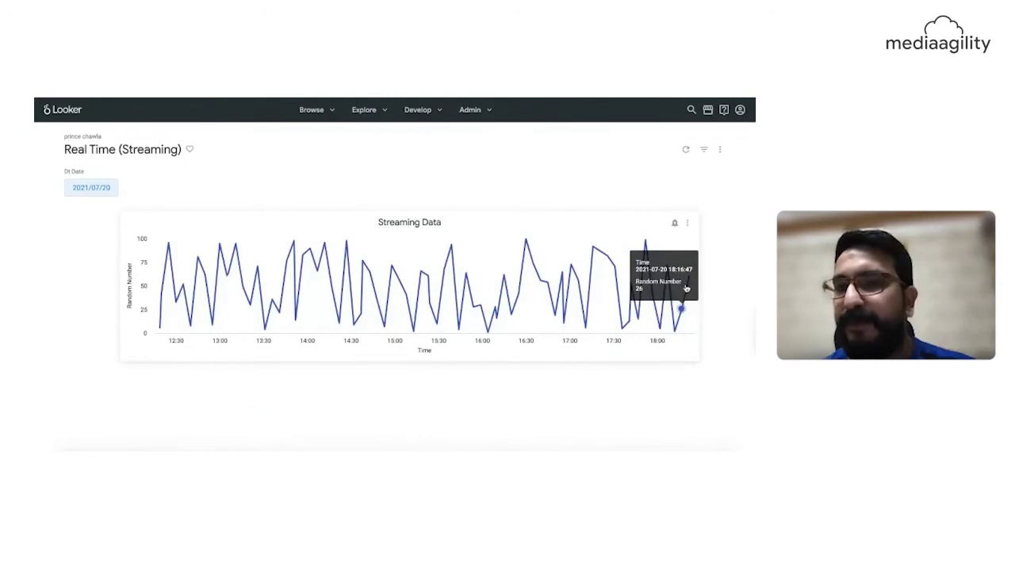
{"action": "left_click", "coordinate": [687, 150]}
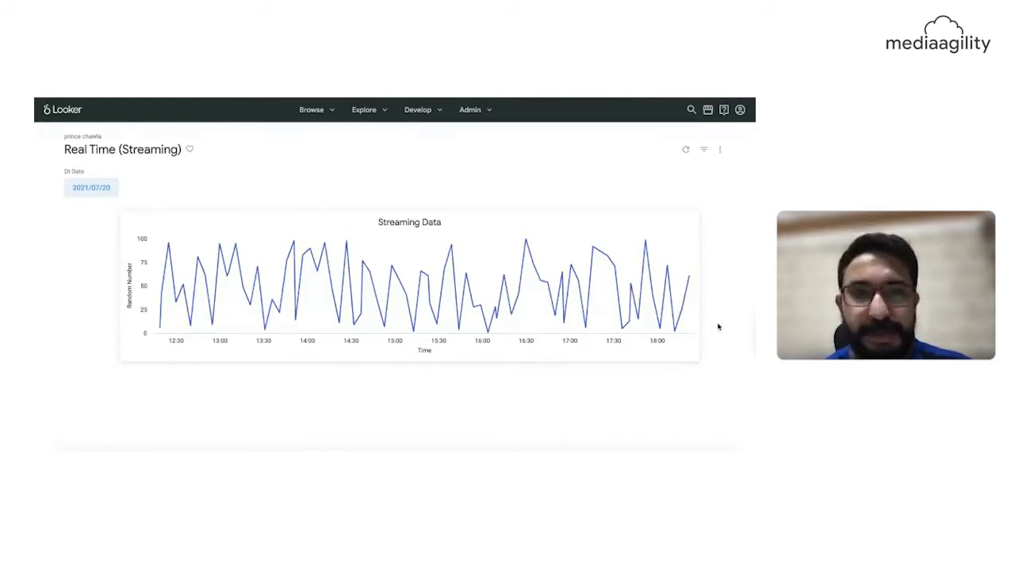
In the dashboard's edit settings, set the Streaming Data tile to refresh every 1 second.
{"action": "left_click", "coordinate": [721, 152]}
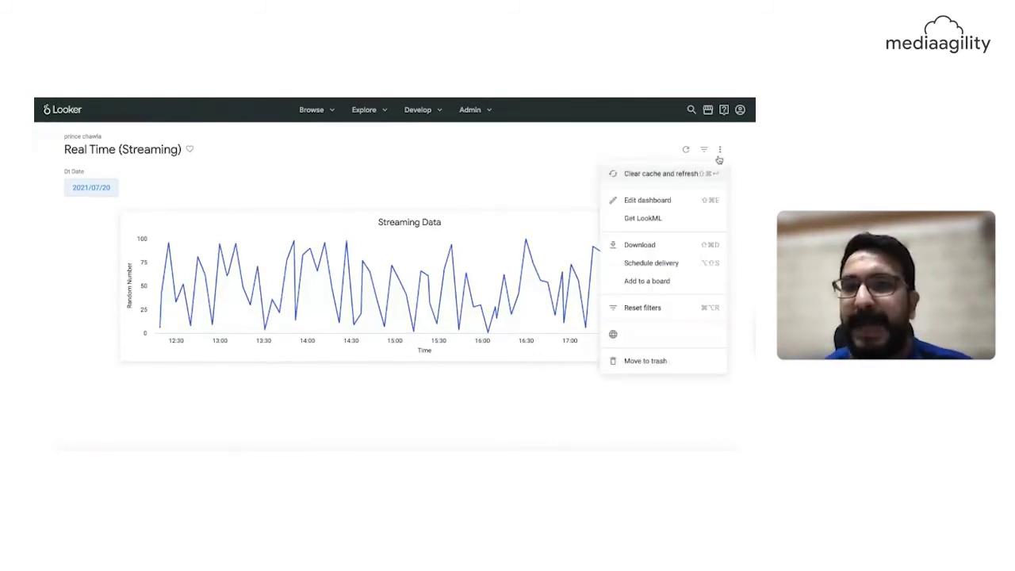
{"action": "left_click", "coordinate": [674, 203]}
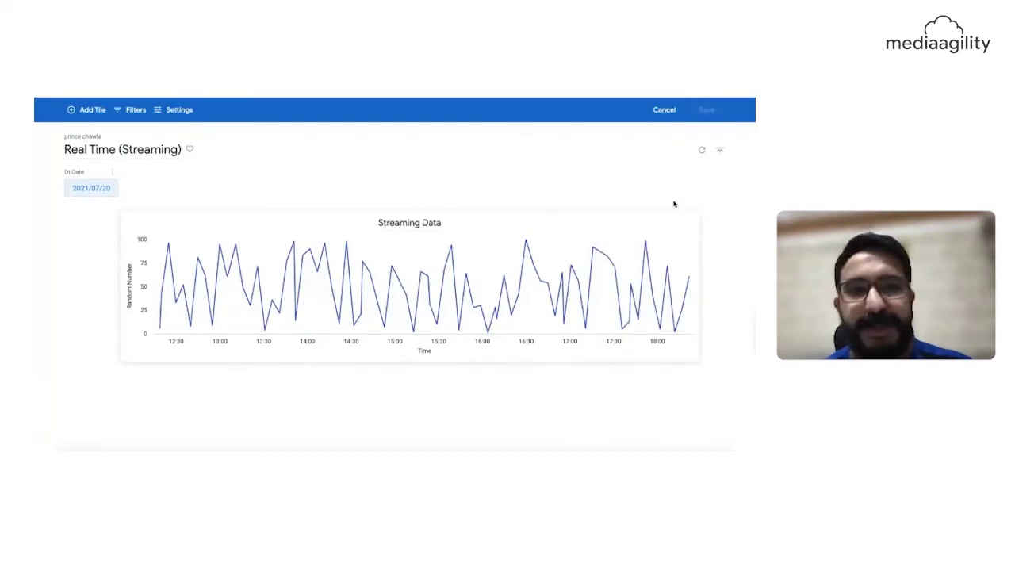
{"action": "left_click", "coordinate": [164, 111]}
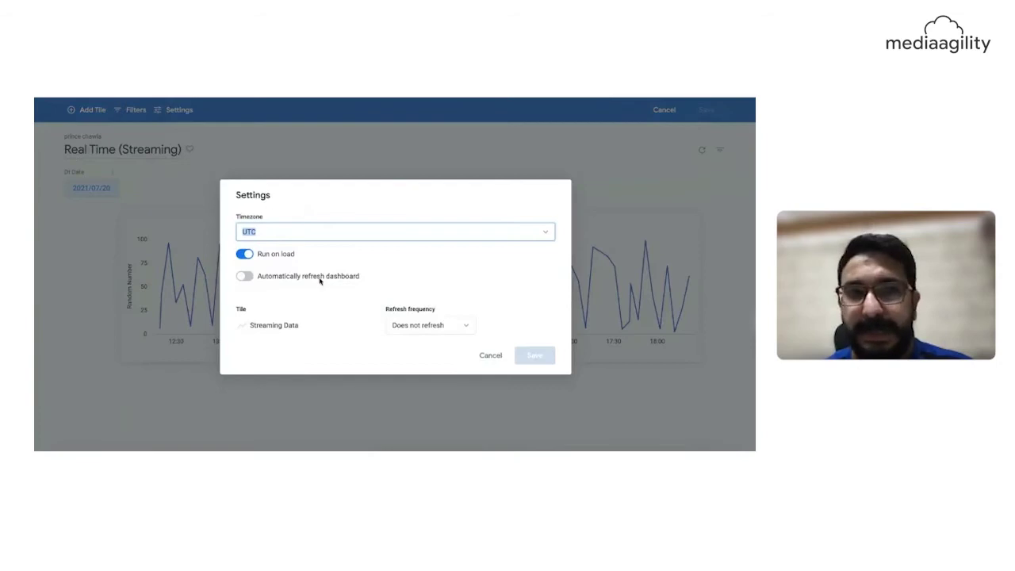
{"action": "left_click", "coordinate": [411, 330]}
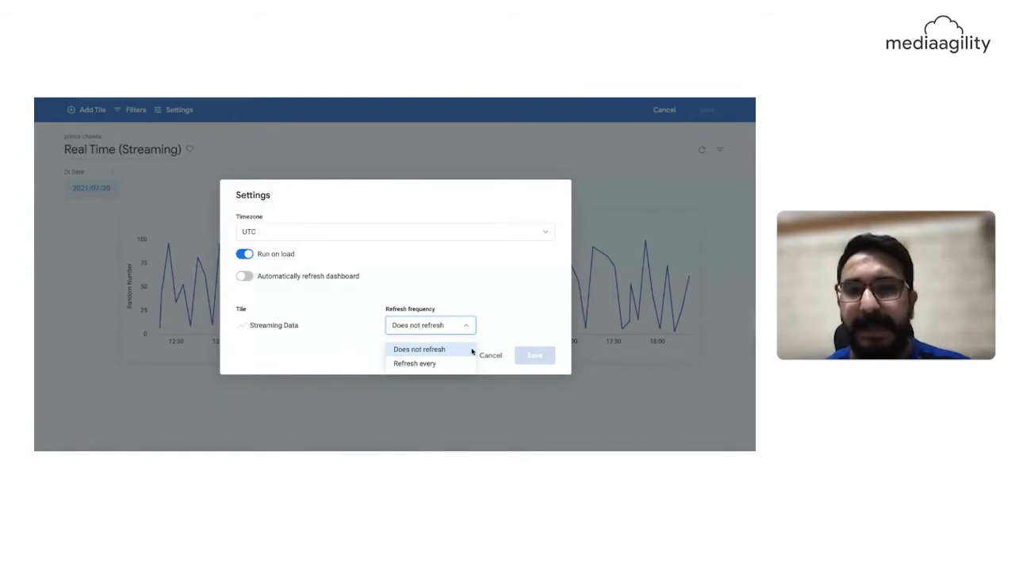
{"action": "left_click", "coordinate": [444, 365]}
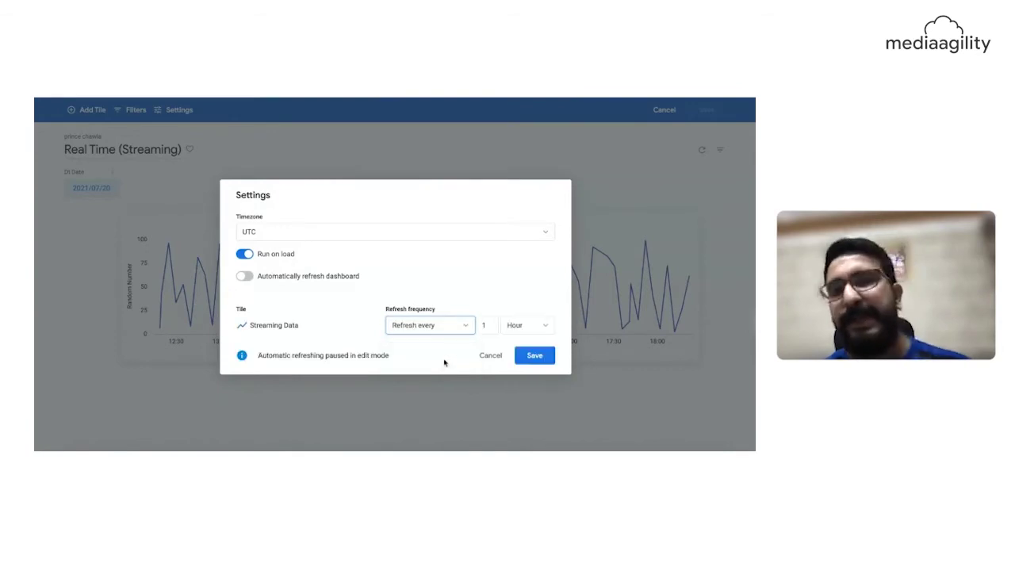
{"action": "left_click", "coordinate": [493, 326]}
{"action": "key", "text": "BackSpace"}
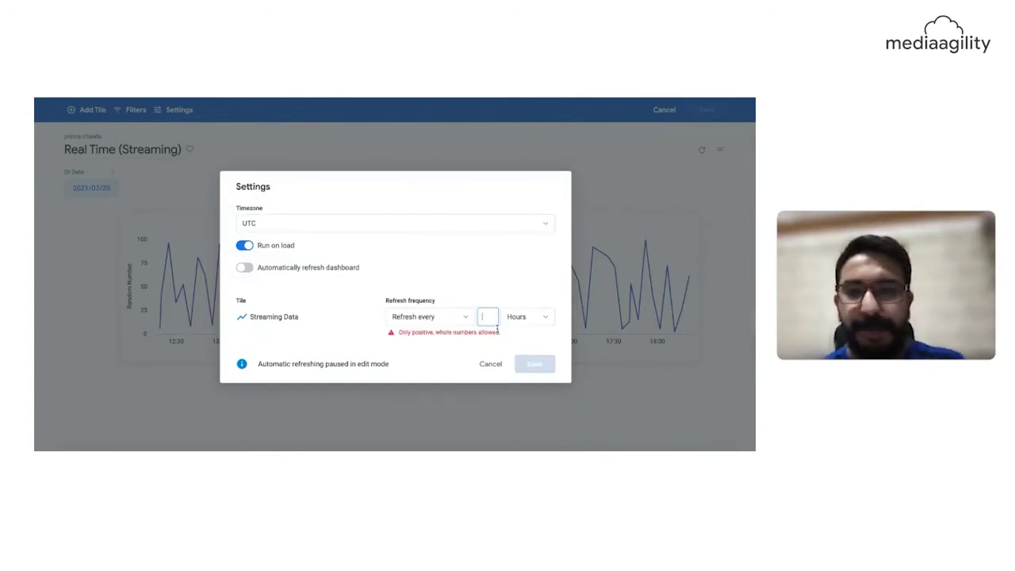
{"action": "type", "text": "1"}
{"action": "left_click", "coordinate": [540, 327]}
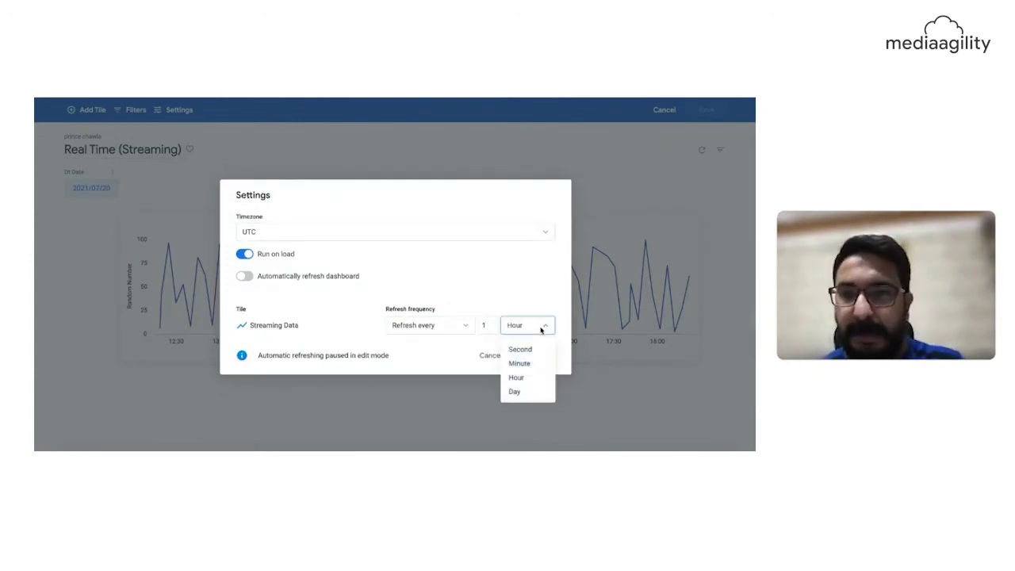
{"action": "left_click", "coordinate": [525, 349]}
{"action": "left_click", "coordinate": [536, 356]}
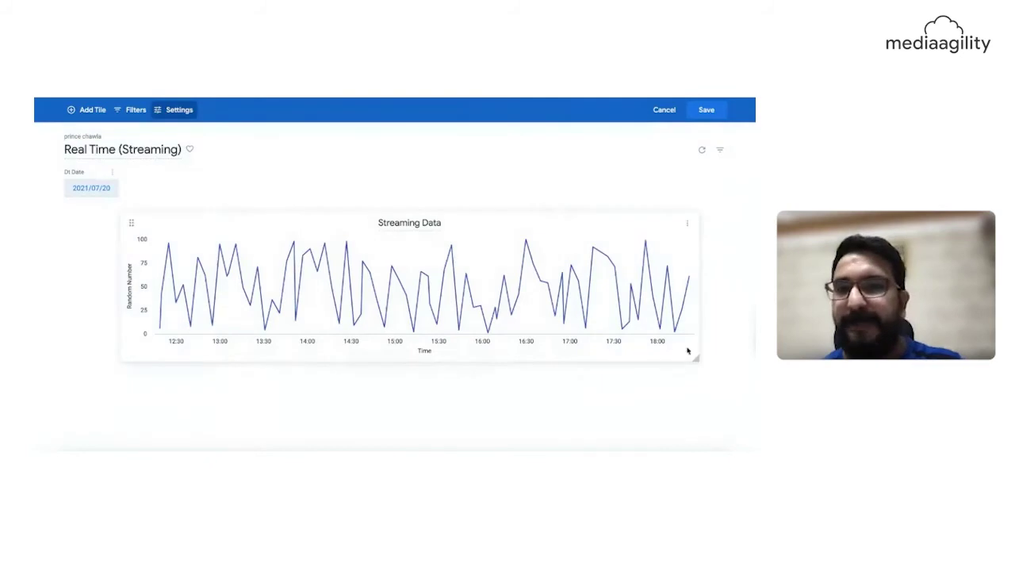
Save the edited dashboard, then briefly open and close the chart tile's options menu.
{"action": "left_click", "coordinate": [705, 111]}
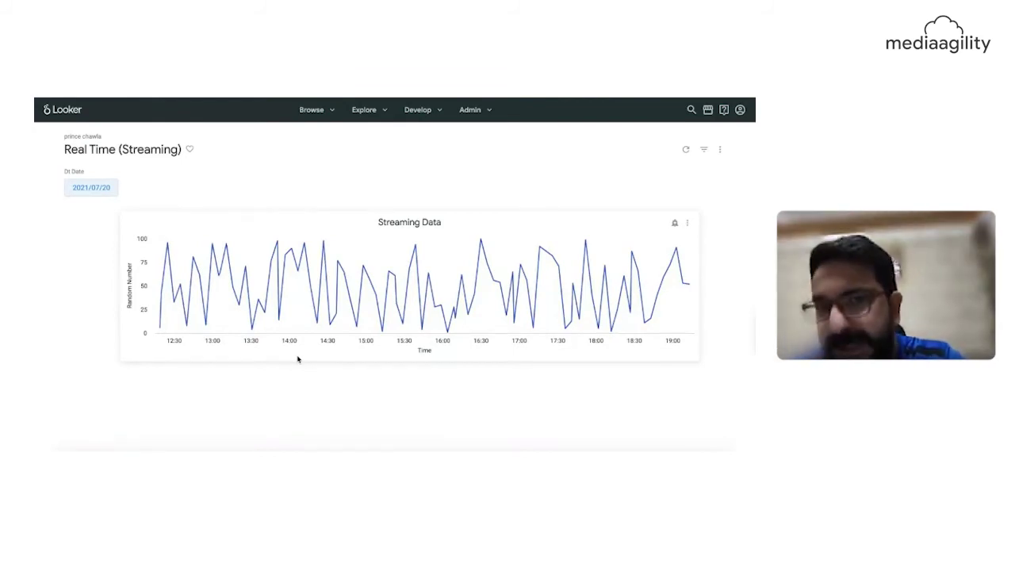
{"action": "left_click", "coordinate": [687, 229]}
{"action": "left_click", "coordinate": [674, 245]}
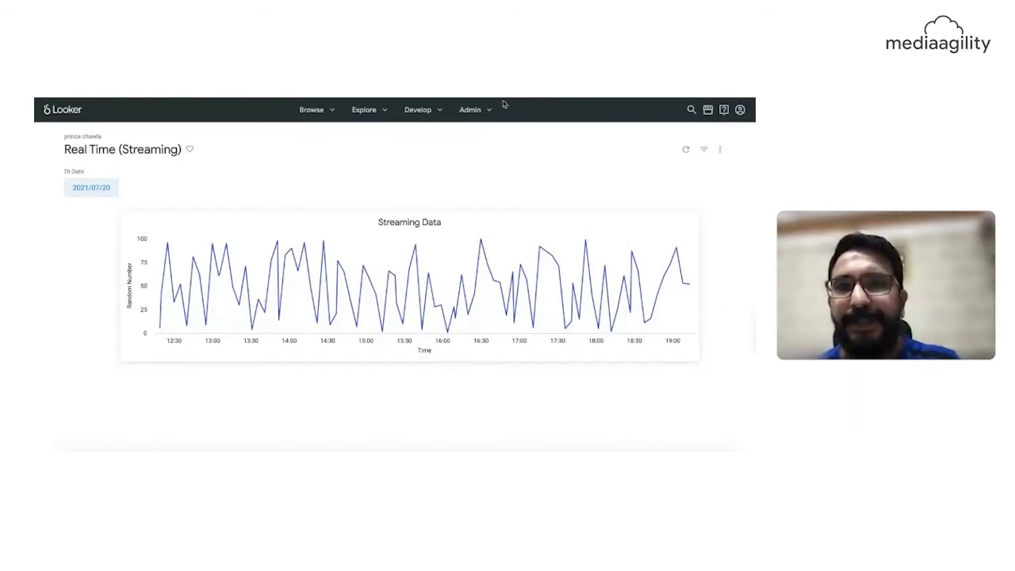
Go to Admin > Database > Queries to list the dashboard's repeated random_data queries.
{"action": "left_click", "coordinate": [471, 109]}
{"action": "left_click", "coordinate": [612, 161]}
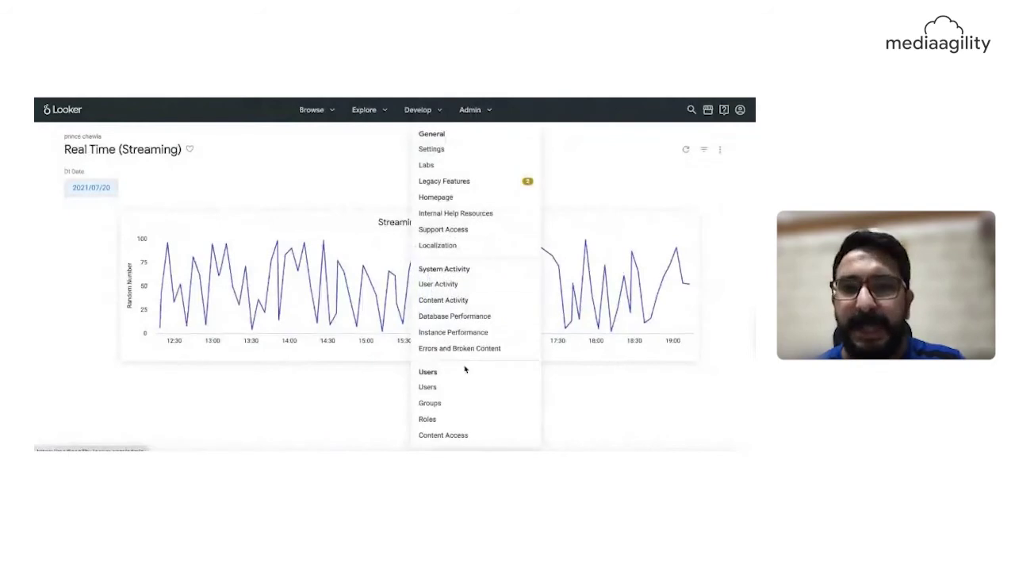
{"action": "scroll", "coordinate": [466, 369], "scroll_direction": "down", "scroll_amount": 5}
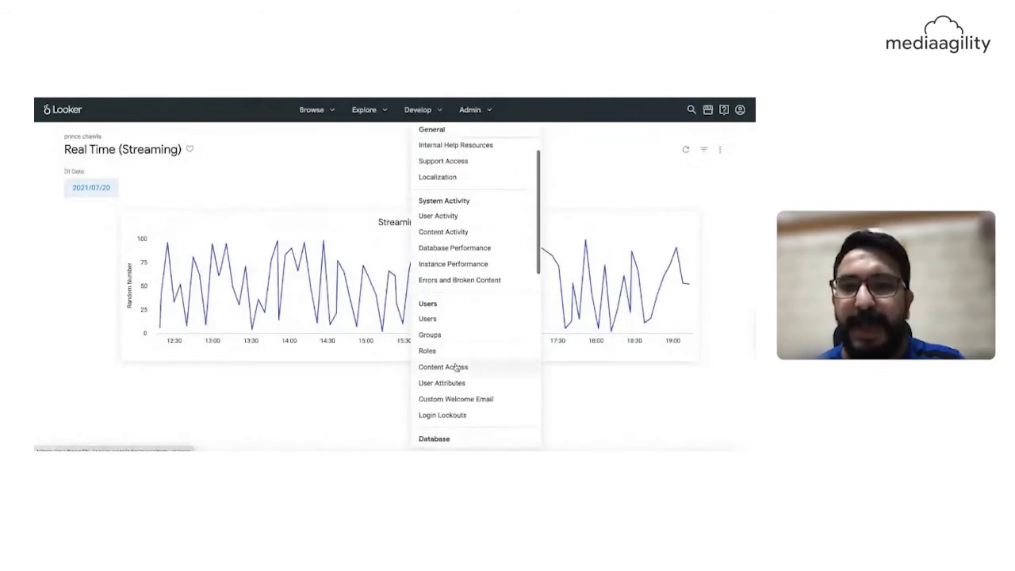
{"action": "scroll", "coordinate": [442, 402], "scroll_direction": "down", "scroll_amount": 2}
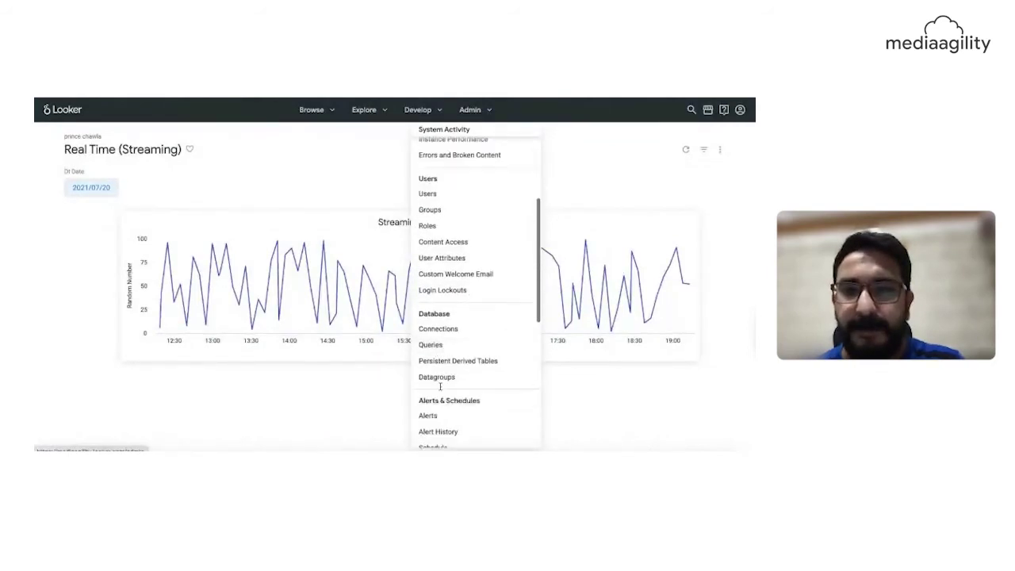
{"action": "left_click", "coordinate": [430, 345]}
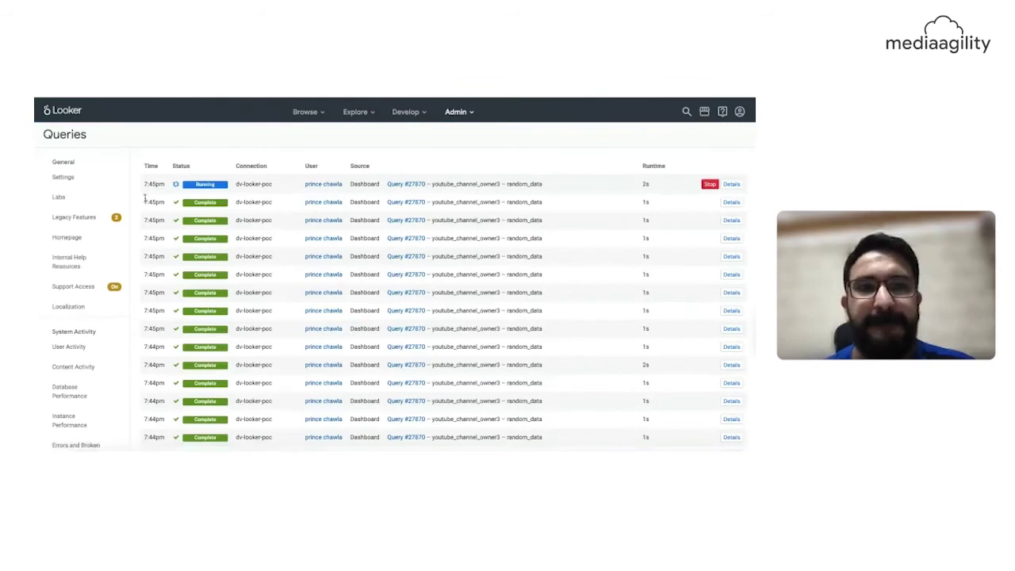